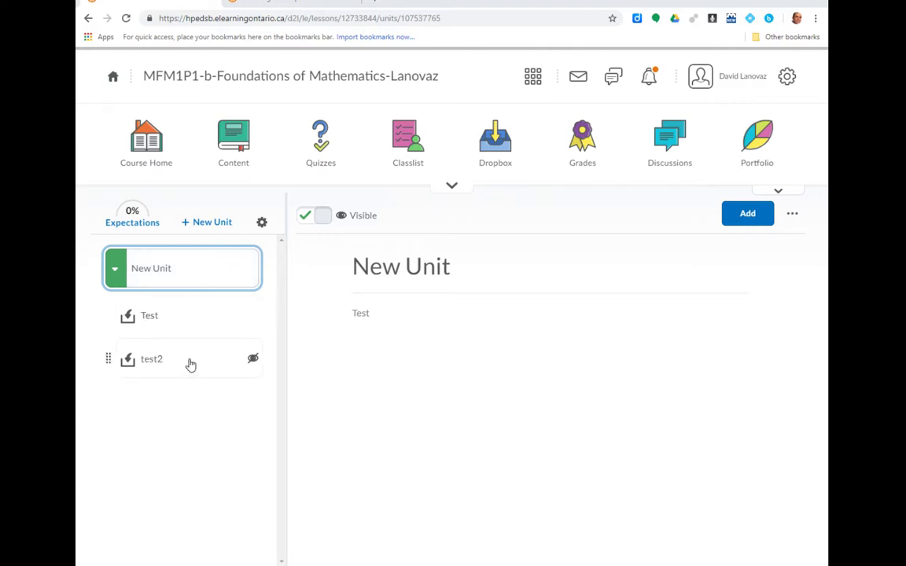
Open the test2 meeting and join its audio by microphone, allowing microphone access and confirming the echo test.
{"action": "left_click", "coordinate": [151, 361]}
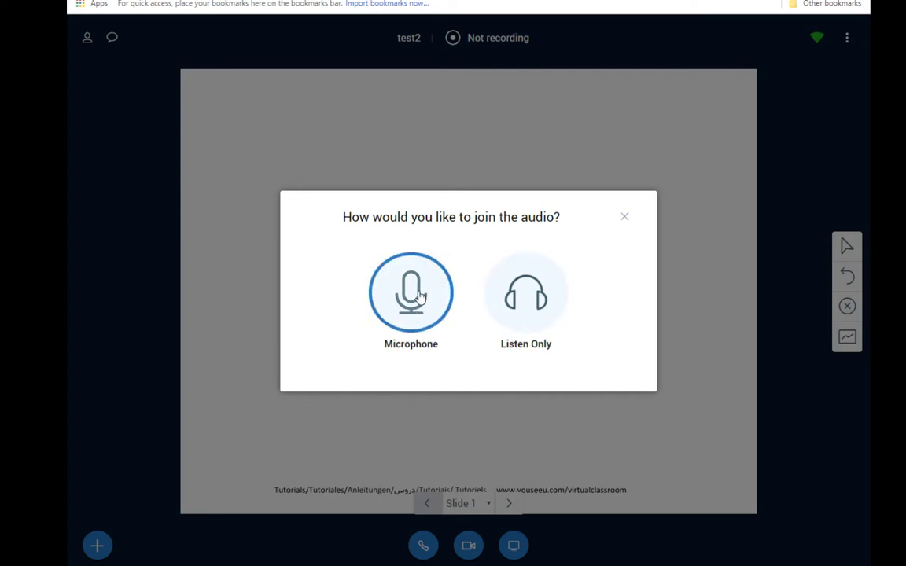
{"action": "left_click", "coordinate": [423, 289]}
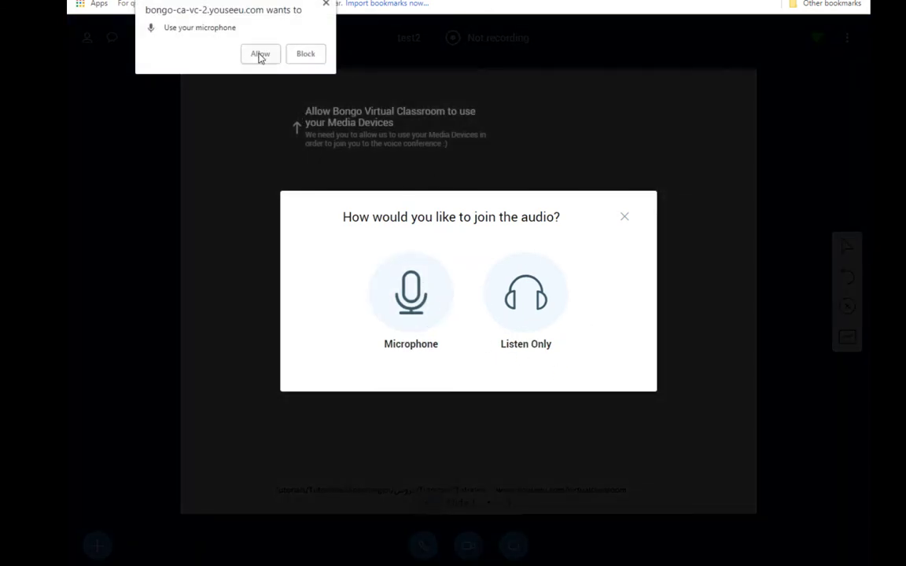
{"action": "left_click", "coordinate": [255, 54]}
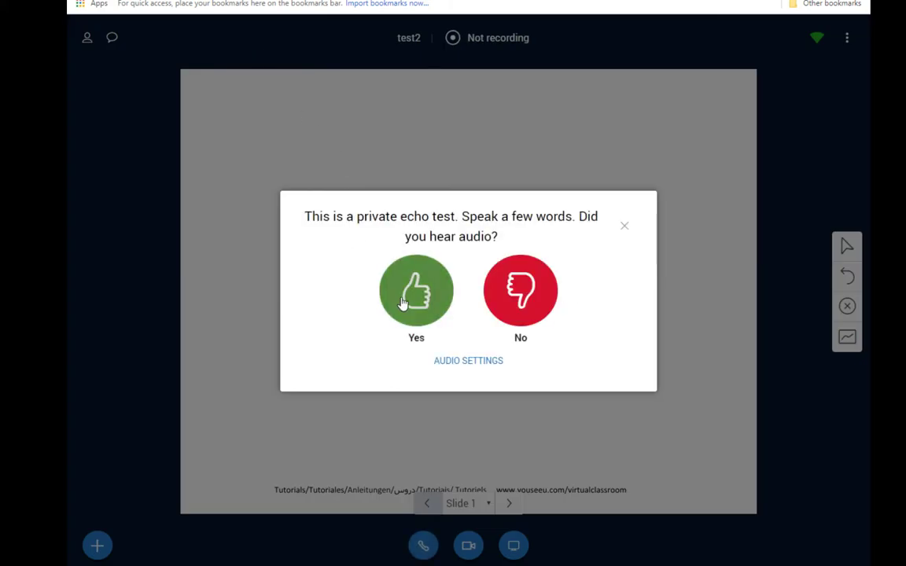
{"action": "left_click", "coordinate": [402, 295]}
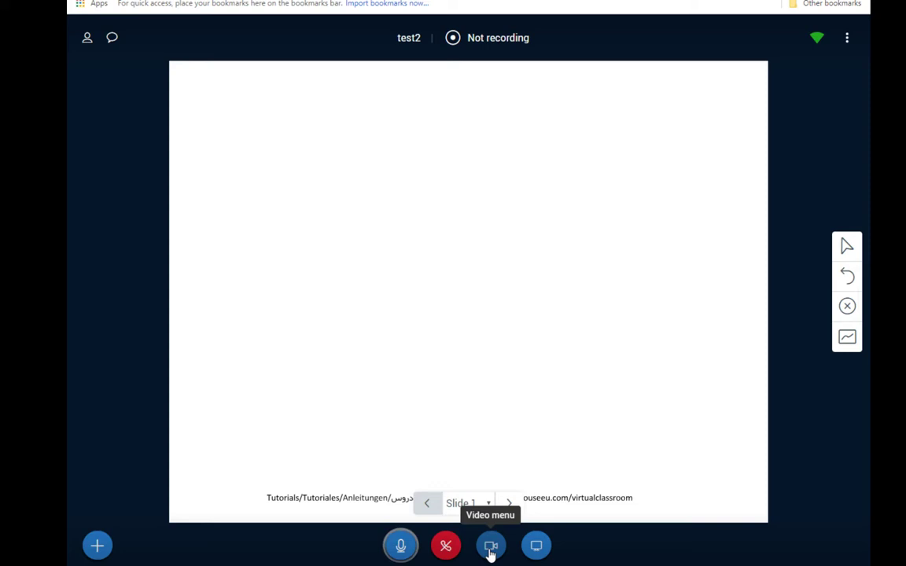
Share the webcam in the meeting and allow the browser to use the camera.
{"action": "left_click", "coordinate": [489, 548]}
{"action": "left_click", "coordinate": [489, 547]}
{"action": "left_click", "coordinate": [487, 482]}
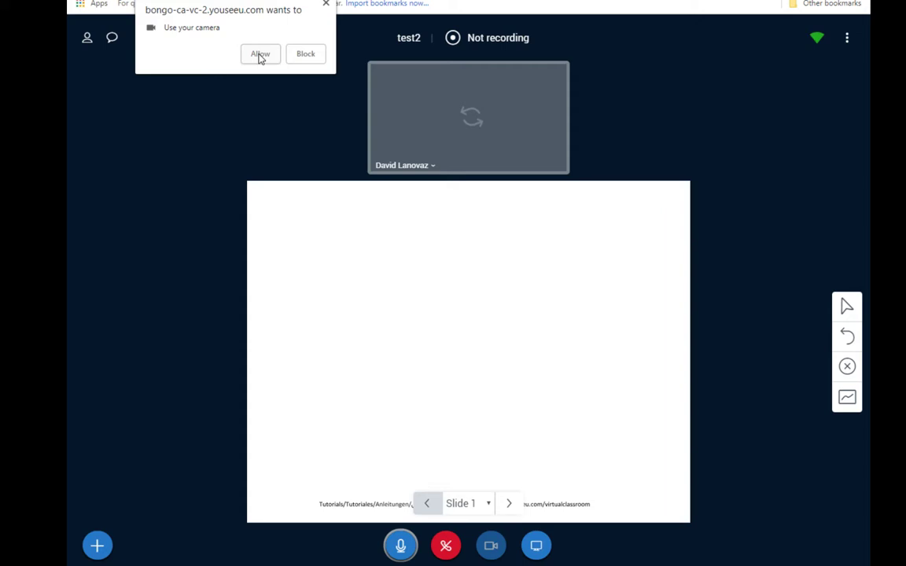
{"action": "left_click", "coordinate": [260, 55]}
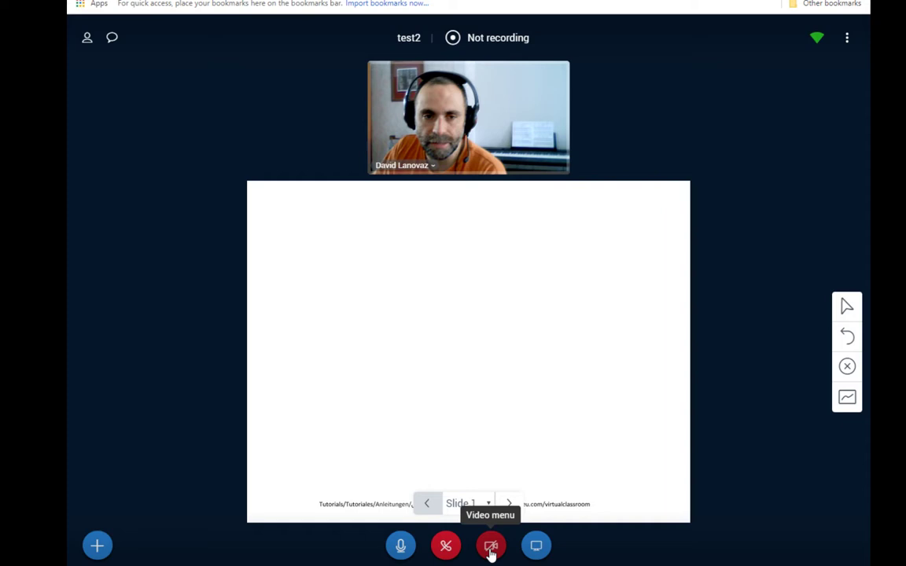
Stop sharing the webcam and unmute the microphone.
{"action": "left_click", "coordinate": [491, 551]}
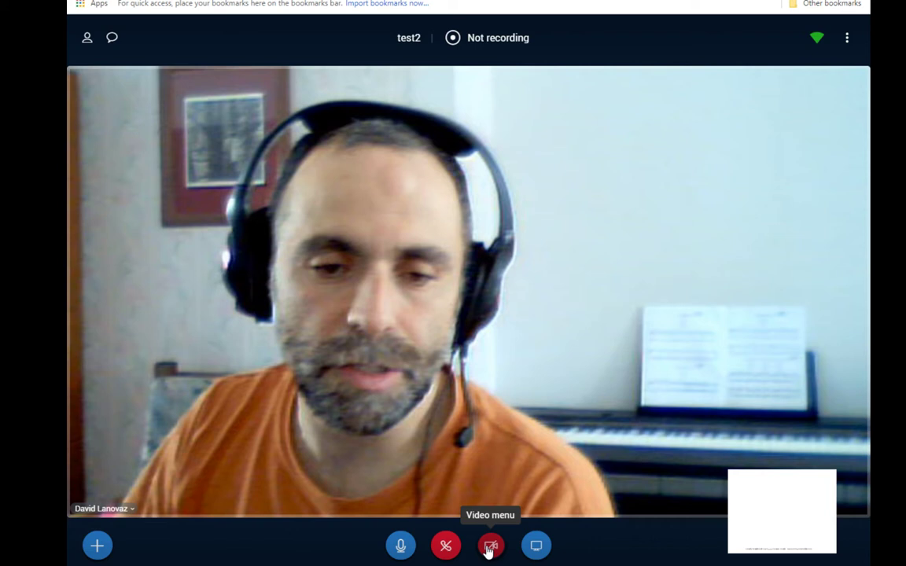
{"action": "left_click", "coordinate": [489, 547]}
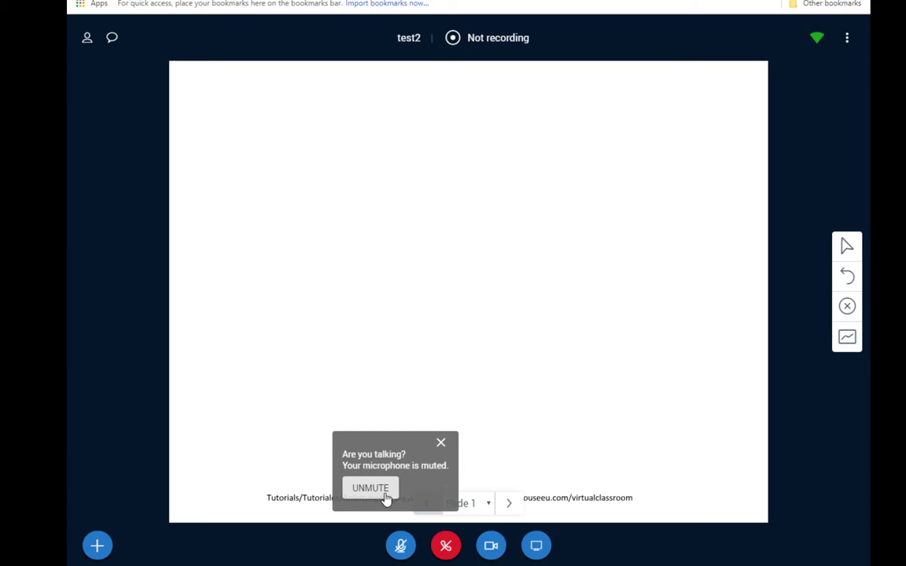
{"action": "left_click", "coordinate": [384, 491]}
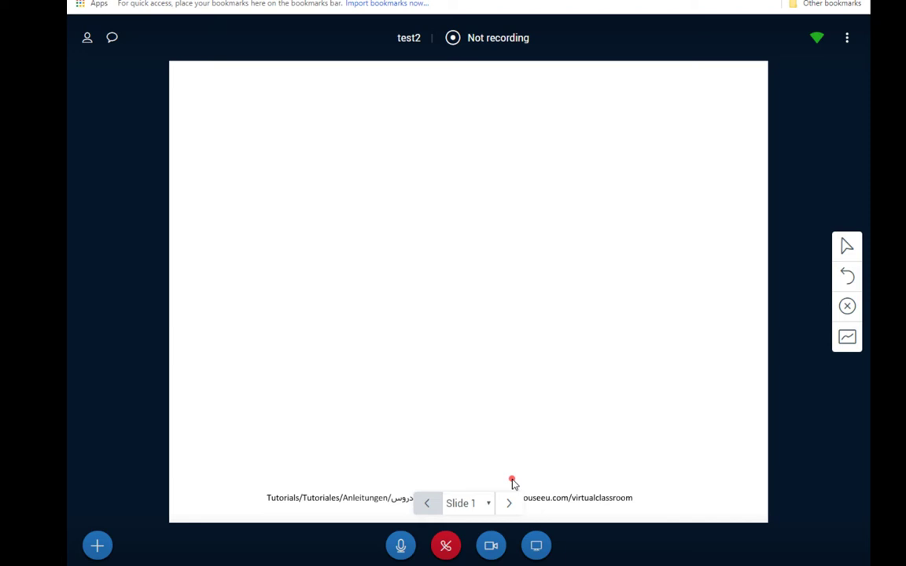
{"action": "left_click", "coordinate": [95, 543]}
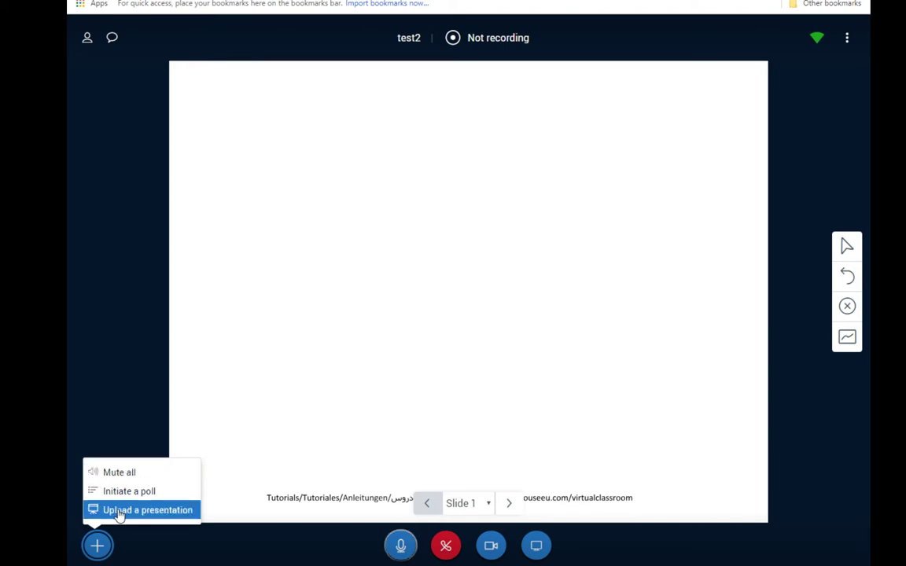
{"action": "key", "text": "Escape"}
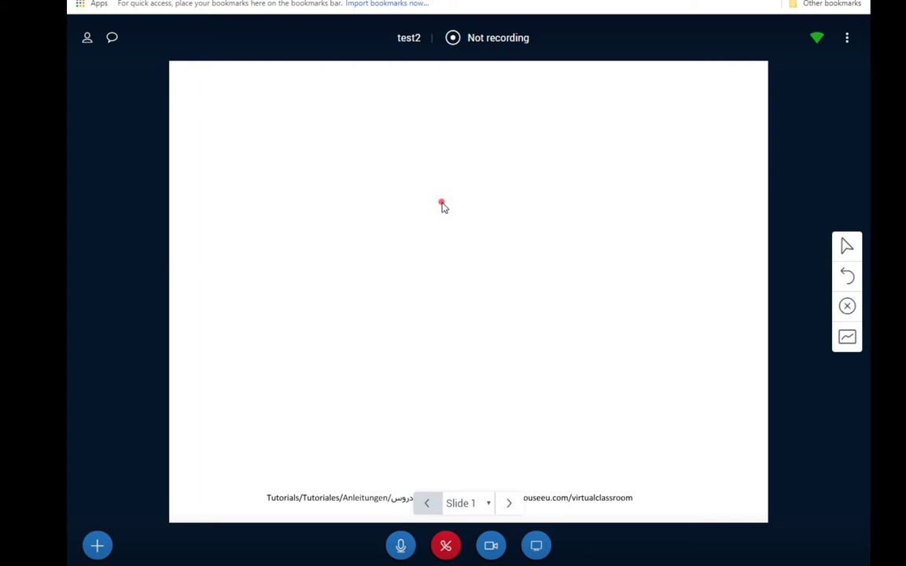
Turn on the multi-user whiteboard and draw a freehand zigzag line across slide 1 with the Pencil tool.
{"action": "left_click", "coordinate": [846, 338]}
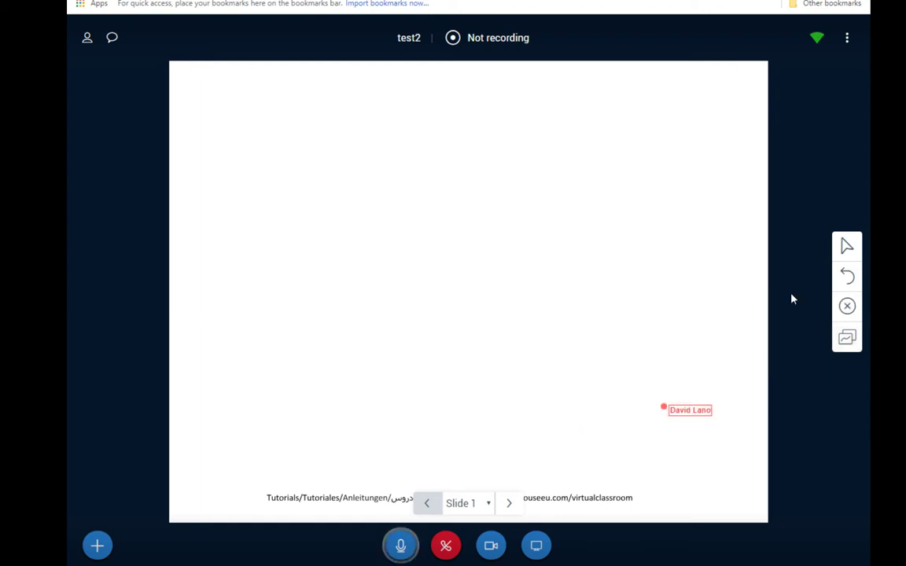
{"action": "left_click", "coordinate": [846, 247]}
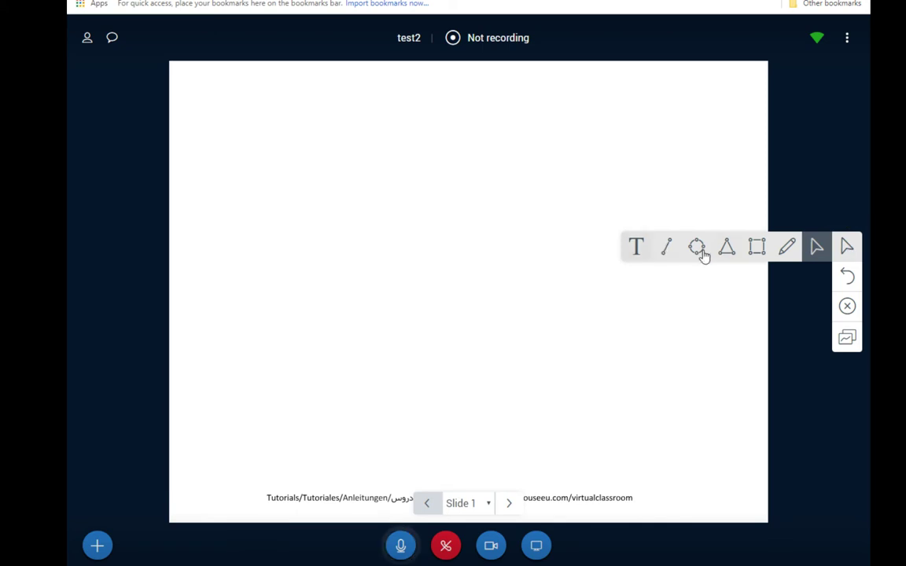
{"action": "left_click", "coordinate": [787, 248]}
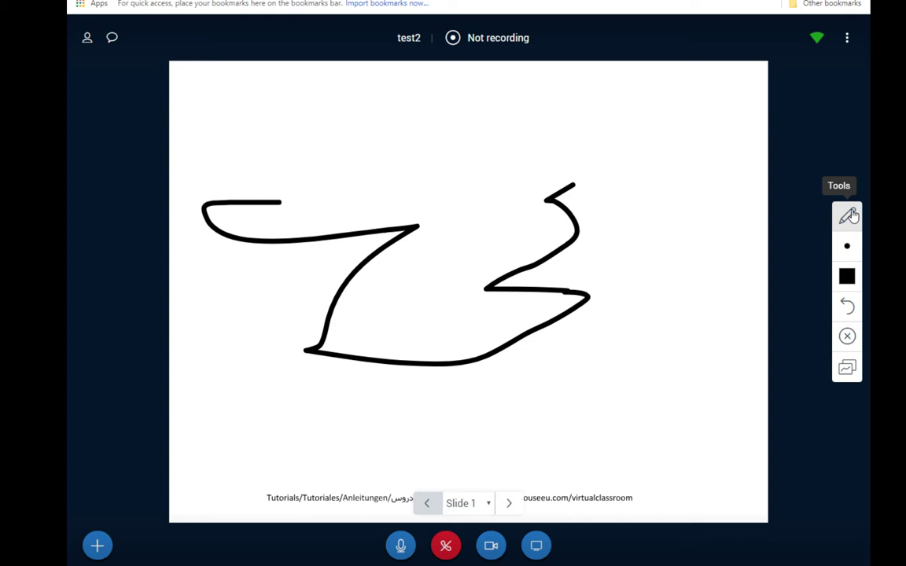
Advance the whiteboard presentation to slide 3 and return to slide 1.
{"action": "left_click", "coordinate": [508, 504]}
{"action": "left_click", "coordinate": [509, 504]}
{"action": "left_click", "coordinate": [487, 504]}
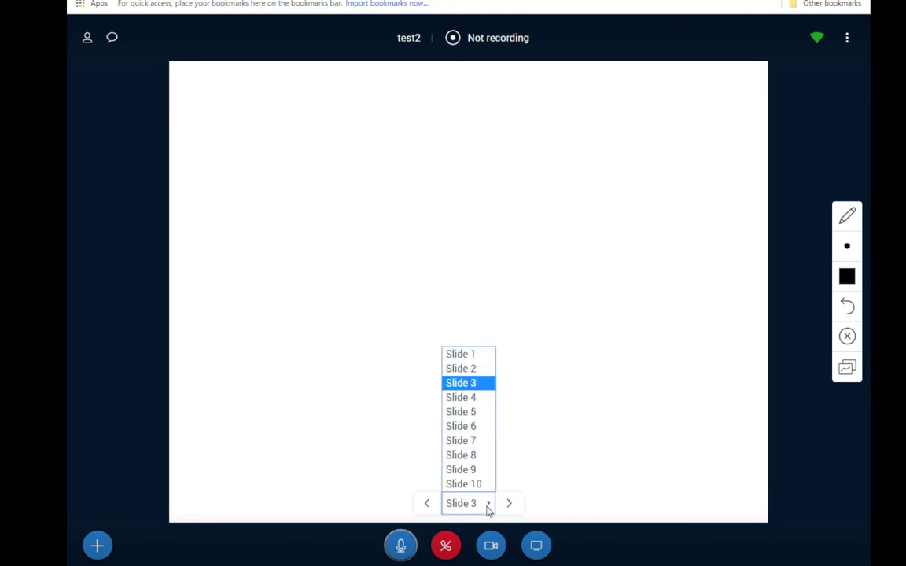
{"action": "left_click", "coordinate": [459, 353]}
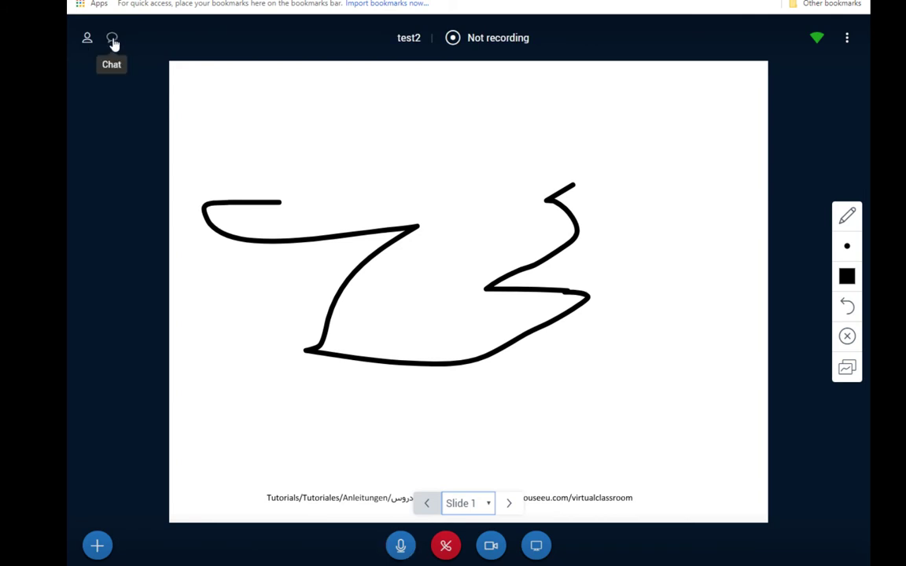
View the public chat and the list of meeting users, closing each one again.
{"action": "left_click", "coordinate": [112, 40]}
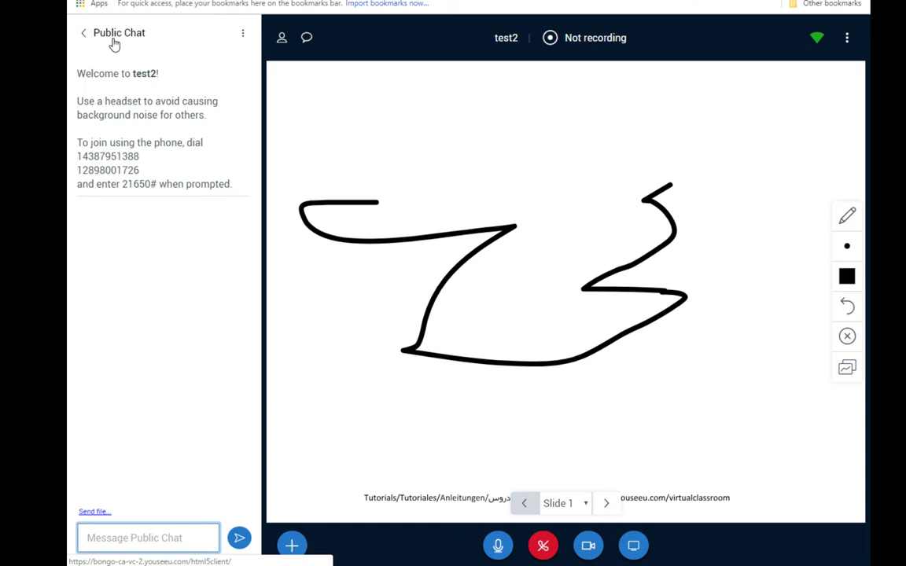
{"action": "left_click", "coordinate": [114, 41]}
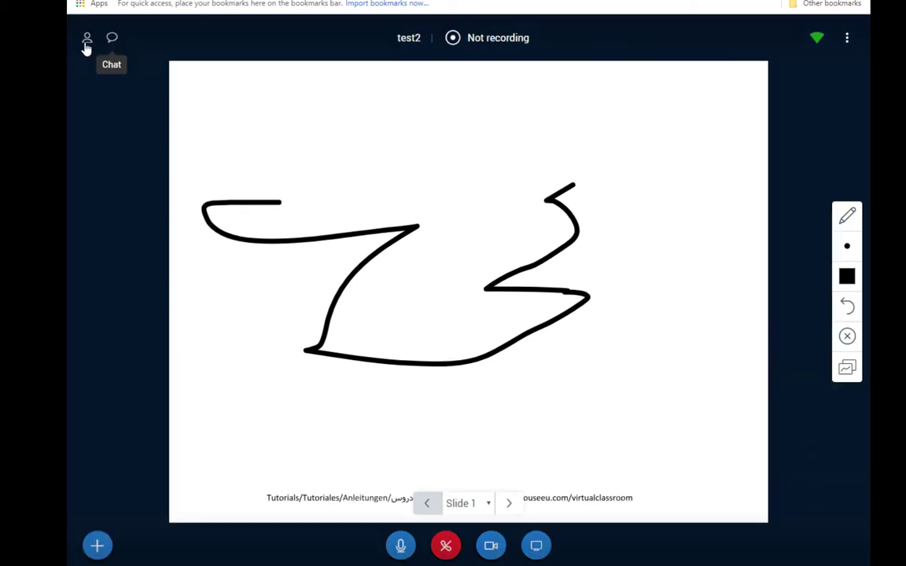
{"action": "left_click", "coordinate": [87, 39]}
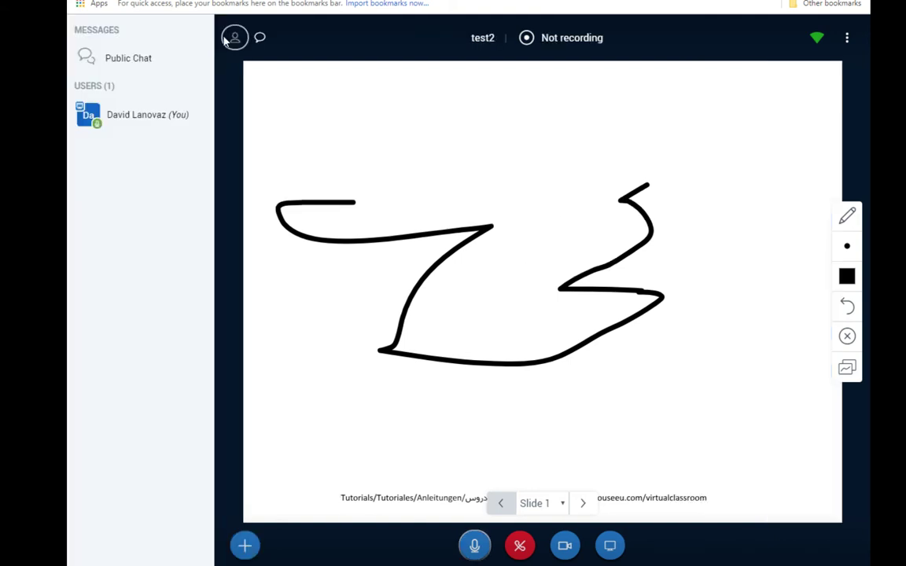
{"action": "left_click", "coordinate": [234, 41]}
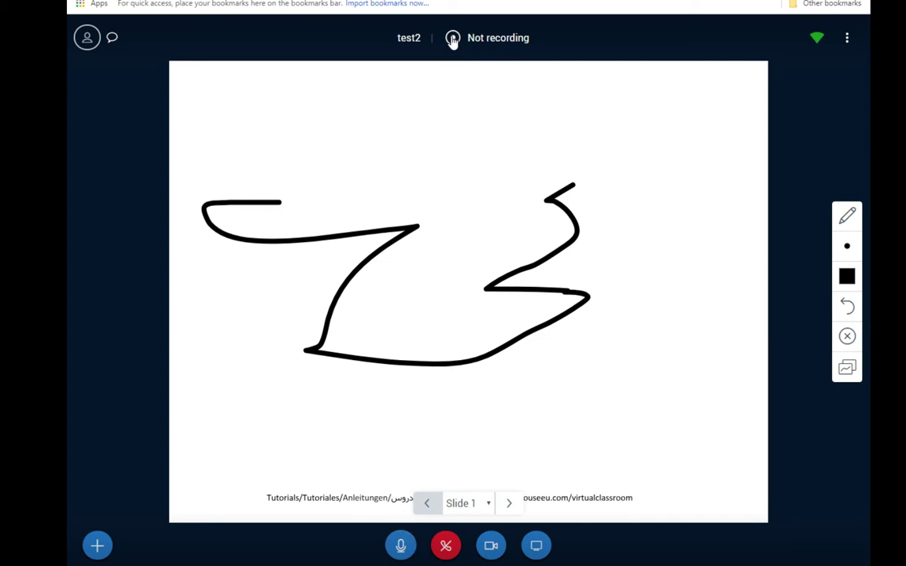
End the test2 meeting for all users and return to the meeting's lobby page.
{"action": "left_click", "coordinate": [848, 39]}
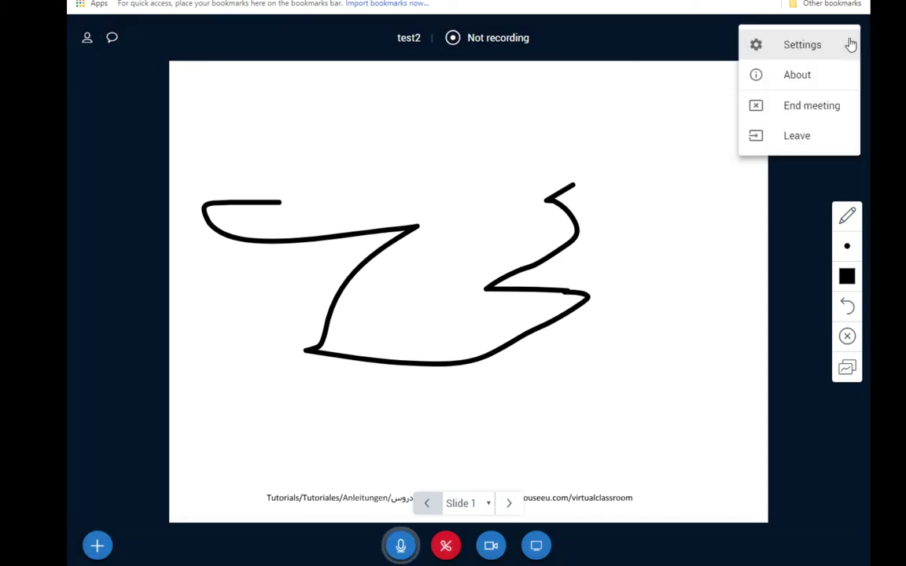
{"action": "left_click", "coordinate": [790, 116]}
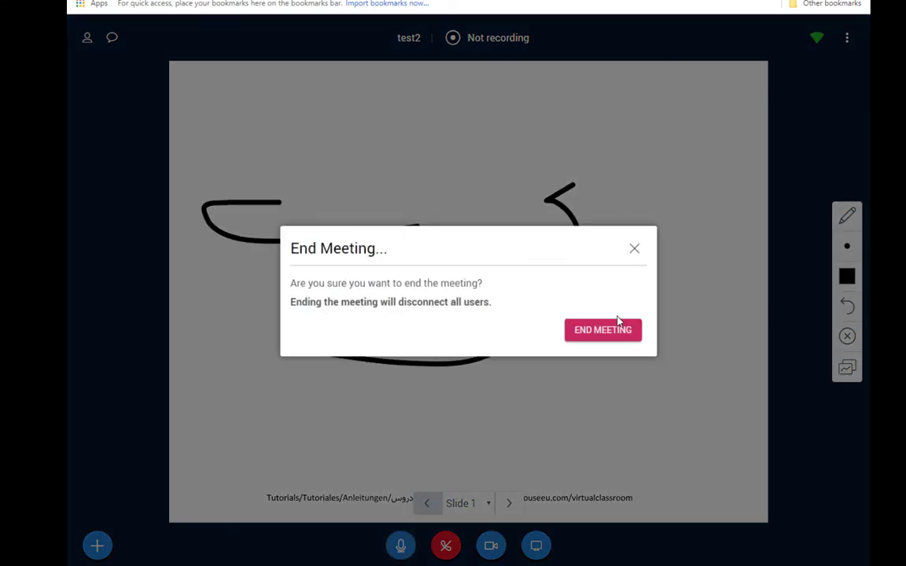
{"action": "left_click", "coordinate": [584, 333]}
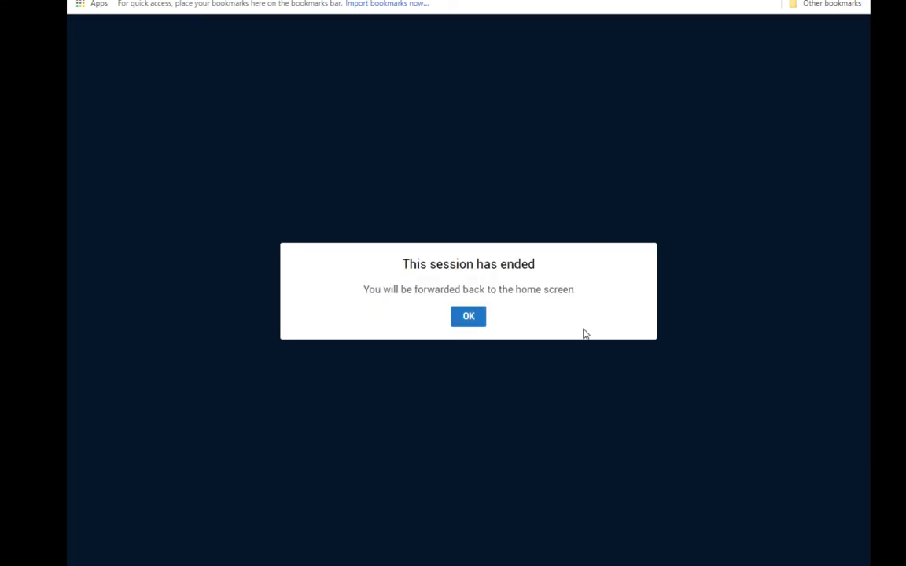
{"action": "left_click", "coordinate": [455, 317]}
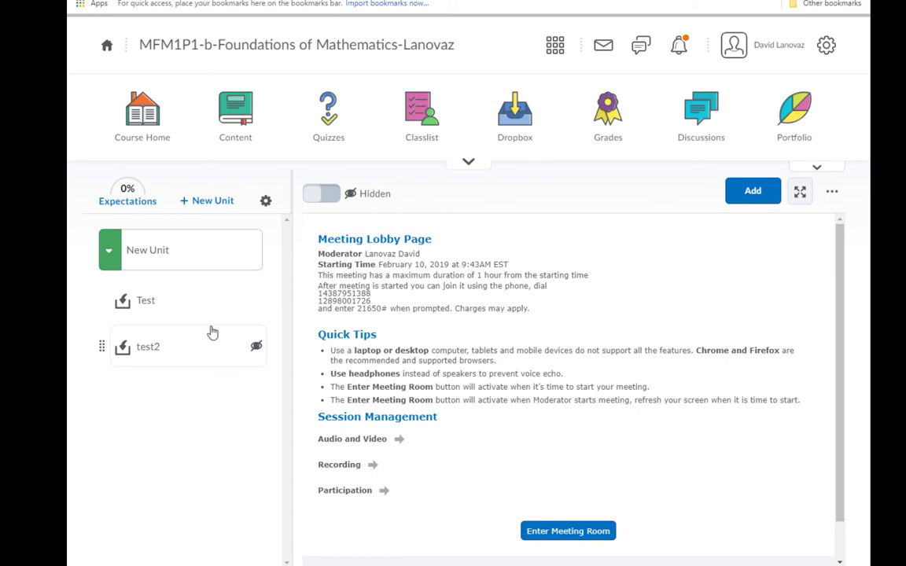
Open the Test meeting's recording in New Unit and examine its playback controls and chat area.
{"action": "left_click", "coordinate": [145, 301]}
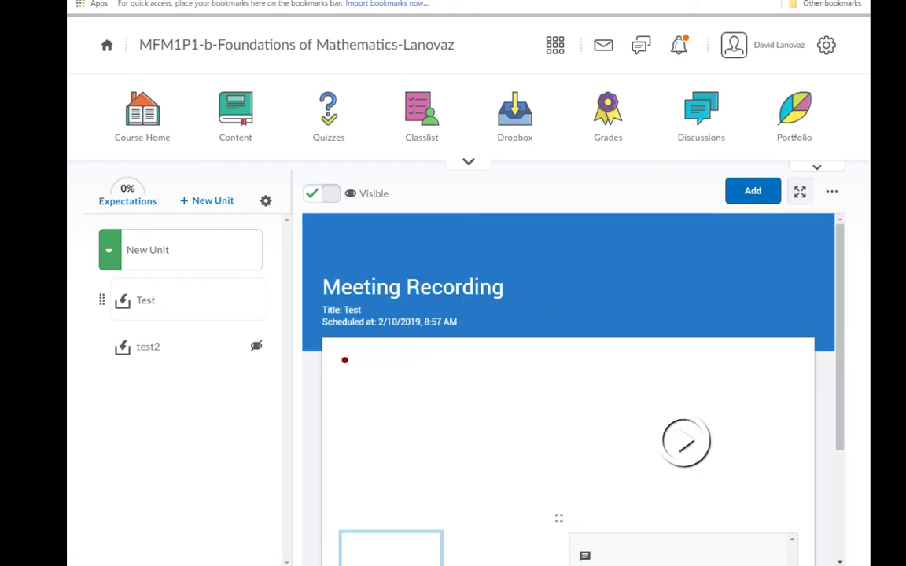
{"action": "left_click_drag", "start_coordinate": [838, 383], "coordinate": [841, 447]}
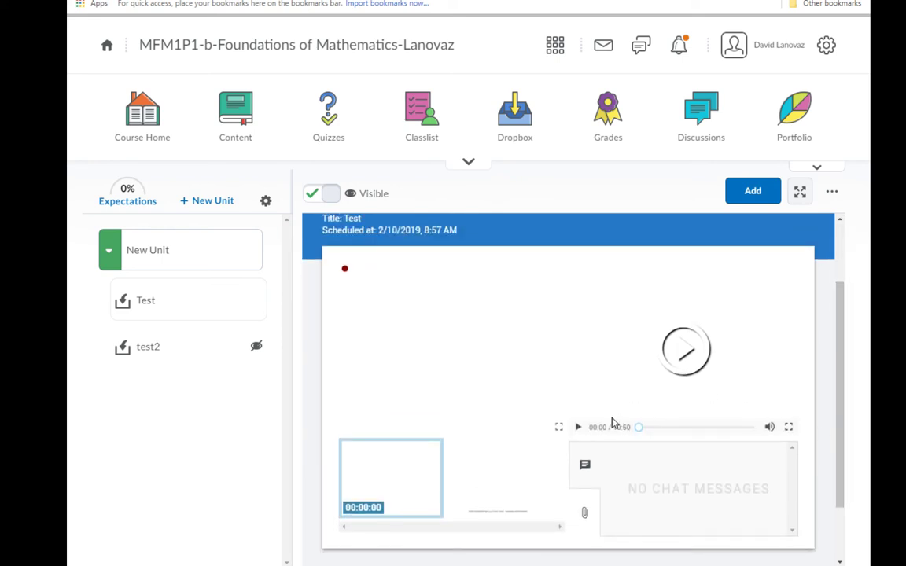